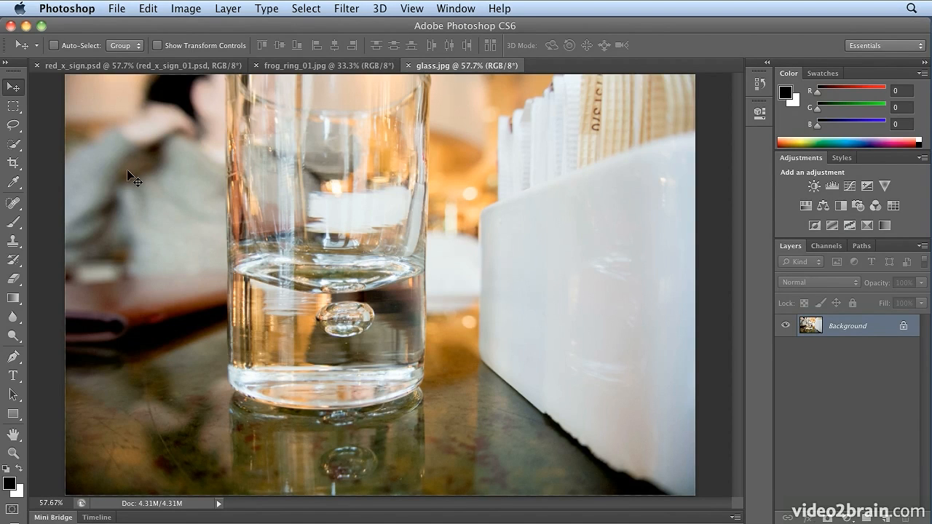
Select the whole drinking glass with the Quick Selection tool, undoing the stray stroke along its left edge.
{"action": "left_click", "coordinate": [18, 146]}
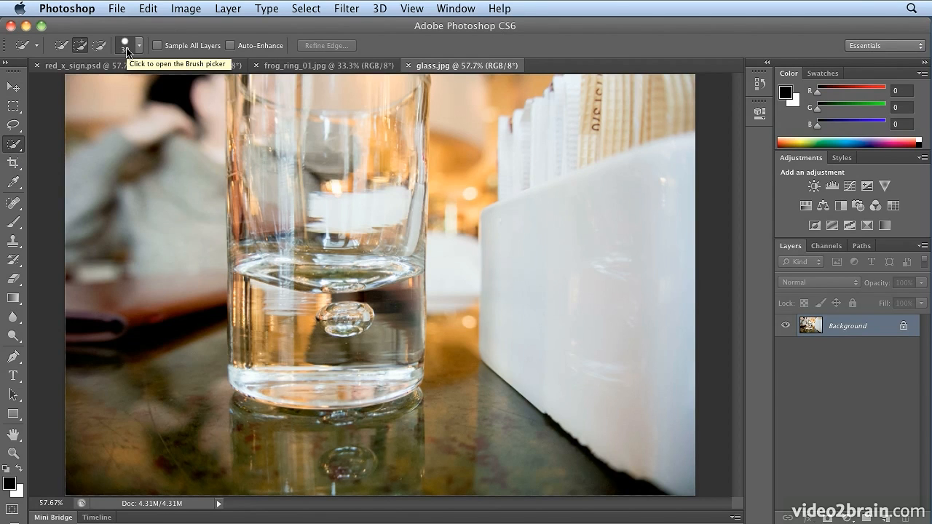
{"action": "left_click_drag", "start_coordinate": [238, 79], "coordinate": [254, 370]}
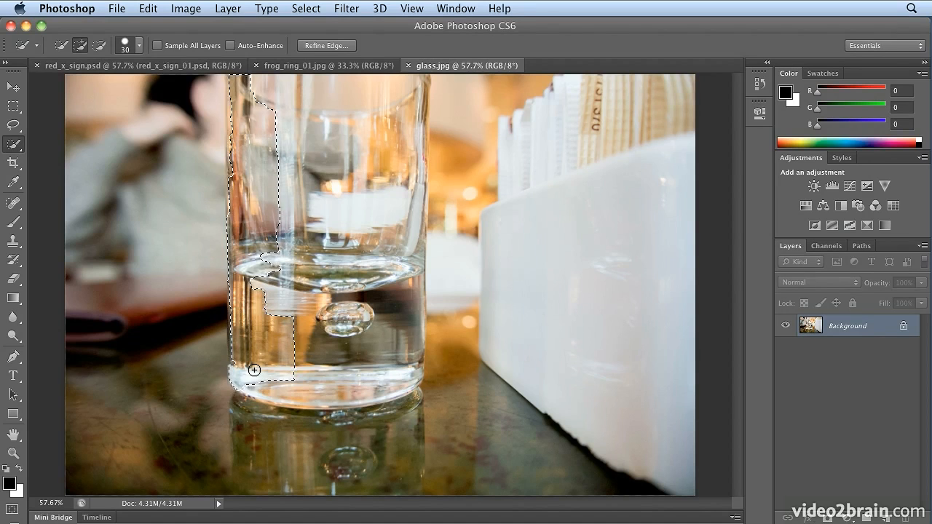
{"action": "left_click_drag", "start_coordinate": [230, 83], "coordinate": [232, 163]}
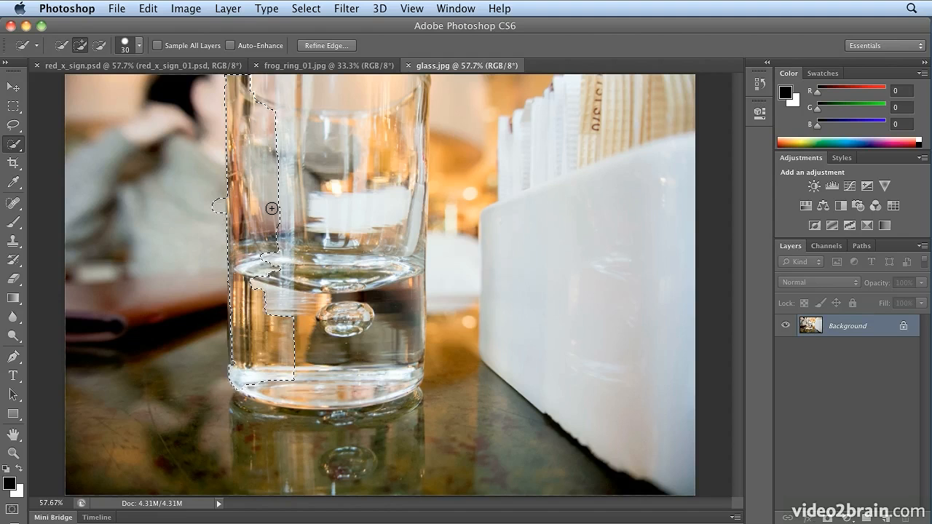
{"action": "left_click", "coordinate": [148, 8]}
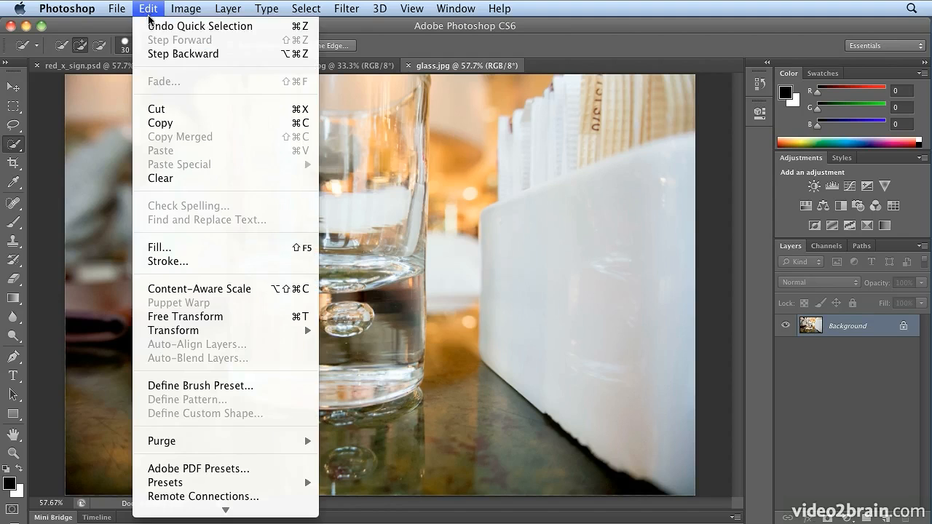
{"action": "left_click", "coordinate": [149, 28]}
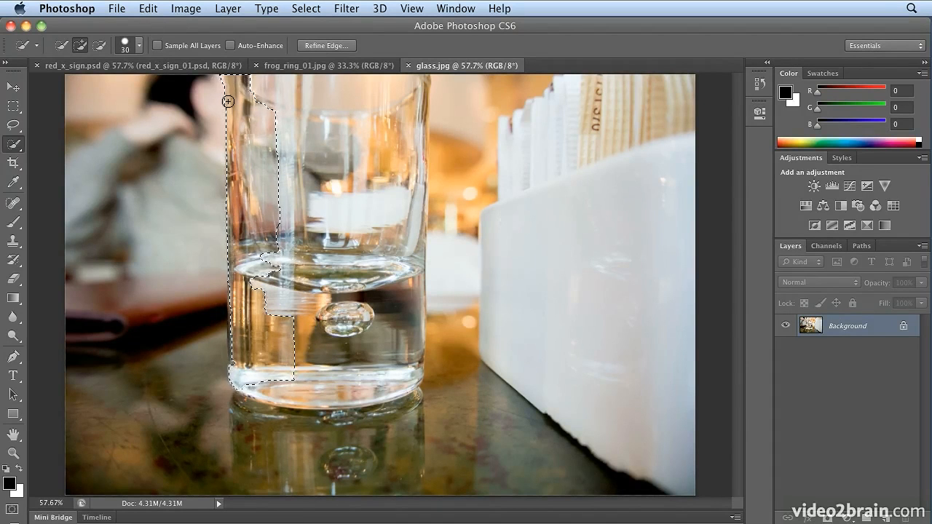
{"action": "mouse_move", "coordinate": [248, 83]}
{"action": "left_mouse_down"}
{"action": "mouse_move", "coordinate": [419, 83]}
{"action": "mouse_move", "coordinate": [425, 177]}
{"action": "mouse_move", "coordinate": [422, 125]}
{"action": "mouse_move", "coordinate": [405, 255]}
{"action": "mouse_move", "coordinate": [398, 211]}
{"action": "mouse_move", "coordinate": [398, 277]}
{"action": "mouse_move", "coordinate": [408, 265]}
{"action": "mouse_move", "coordinate": [404, 326]}
{"action": "mouse_move", "coordinate": [383, 374]}
{"action": "mouse_move", "coordinate": [395, 350]}
{"action": "mouse_move", "coordinate": [413, 367]}
{"action": "mouse_move", "coordinate": [358, 394]}
{"action": "mouse_move", "coordinate": [347, 369]}
{"action": "mouse_move", "coordinate": [354, 399]}
{"action": "left_mouse_up"}
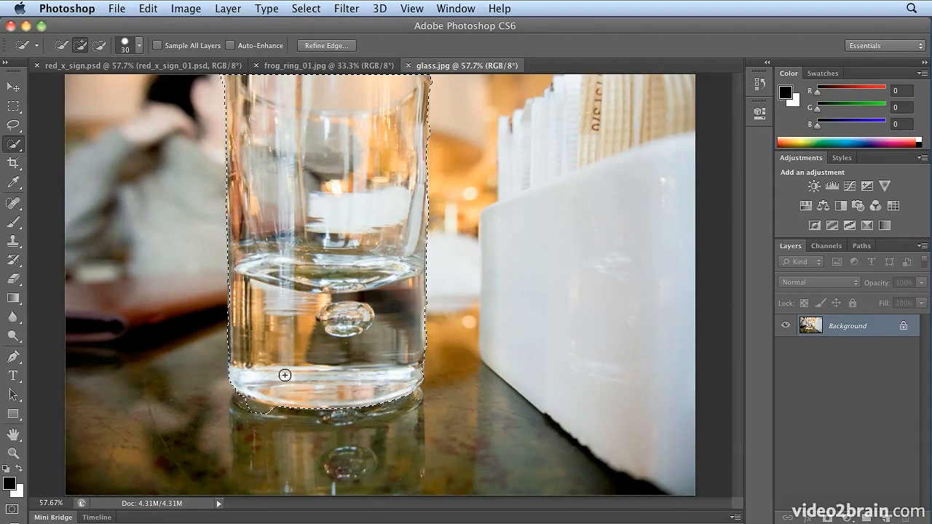
Subtract the excess background at the glass's upper-left edge and below its base from the selection with Quick Selection.
{"action": "key", "text": "super+plus"}
{"action": "key", "text": "super+plus"}
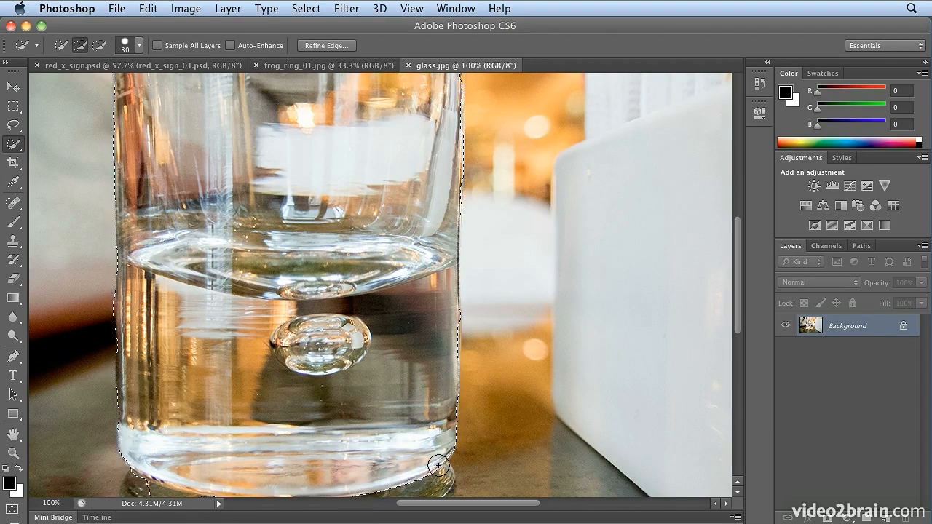
{"action": "scroll", "coordinate": [444, 405], "scroll_direction": "up", "scroll_amount": 6}
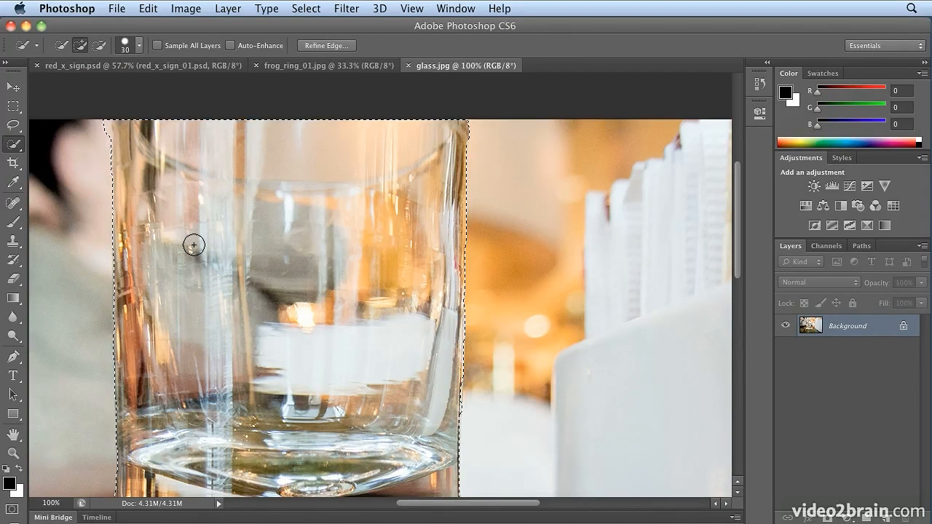
{"action": "scroll", "coordinate": [190, 364], "scroll_direction": "down", "scroll_amount": 10}
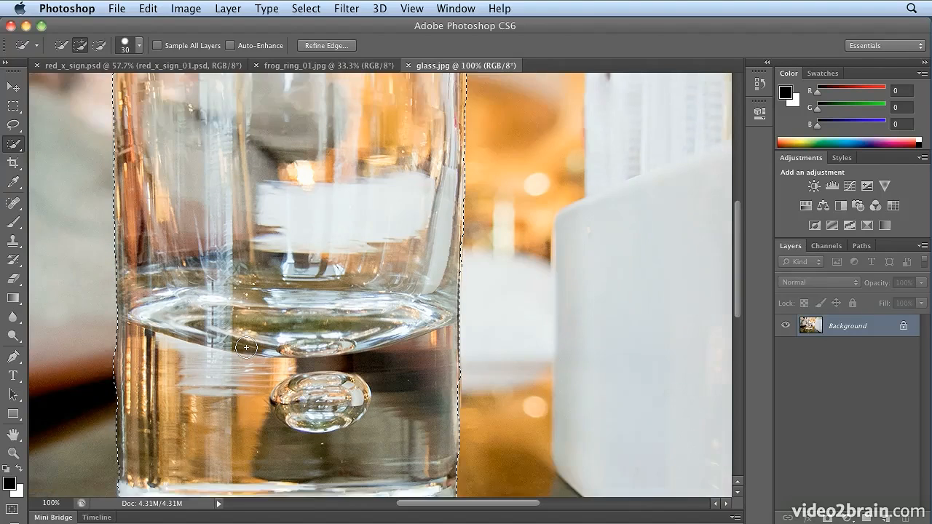
{"action": "scroll", "coordinate": [246, 348], "scroll_direction": "down", "scroll_amount": 1}
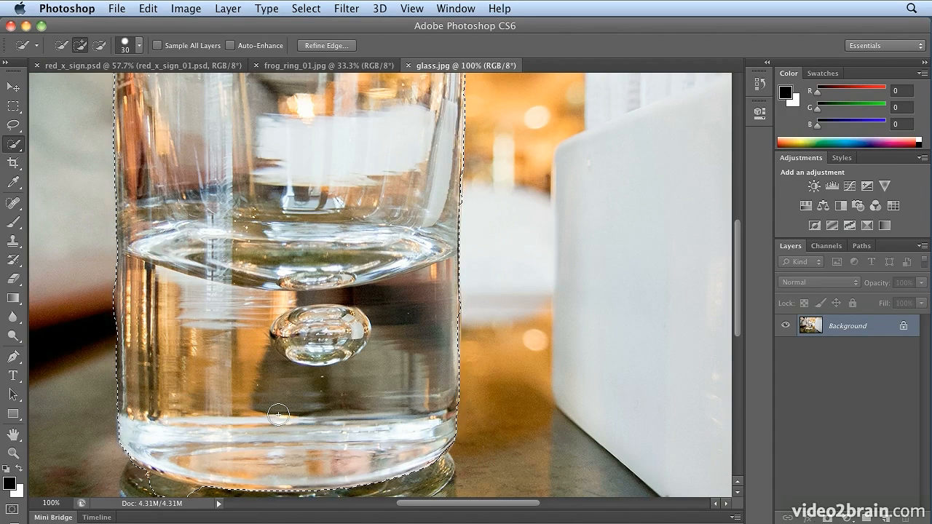
{"action": "left_click", "coordinate": [97, 46]}
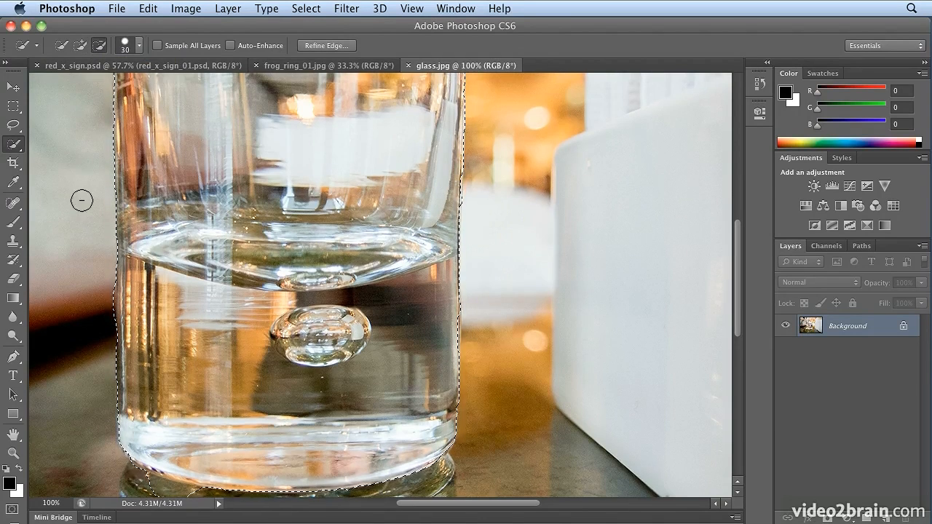
{"action": "scroll", "coordinate": [82, 200], "scroll_direction": "up", "scroll_amount": 2}
{"action": "scroll", "coordinate": [82, 200], "scroll_direction": "up", "scroll_amount": 5}
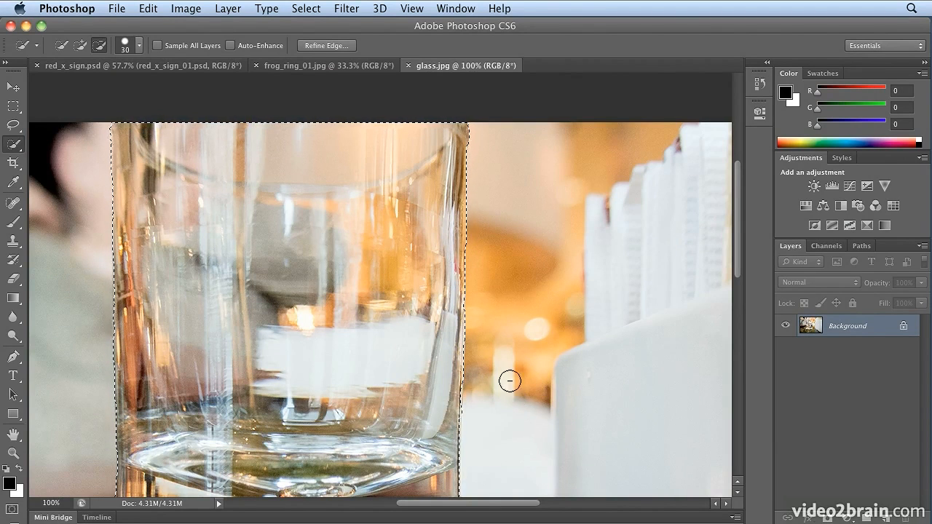
{"action": "scroll", "coordinate": [510, 380], "scroll_direction": "down", "scroll_amount": 3}
{"action": "scroll", "coordinate": [510, 380], "scroll_direction": "down", "scroll_amount": 3}
{"action": "scroll", "coordinate": [441, 354], "scroll_direction": "down", "scroll_amount": 1}
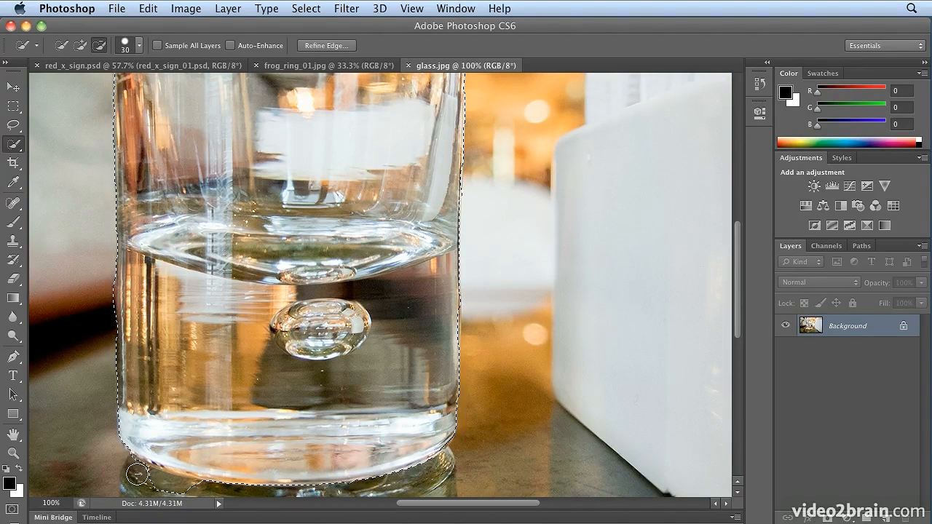
{"action": "left_click_drag", "start_coordinate": [150, 484], "coordinate": [181, 488]}
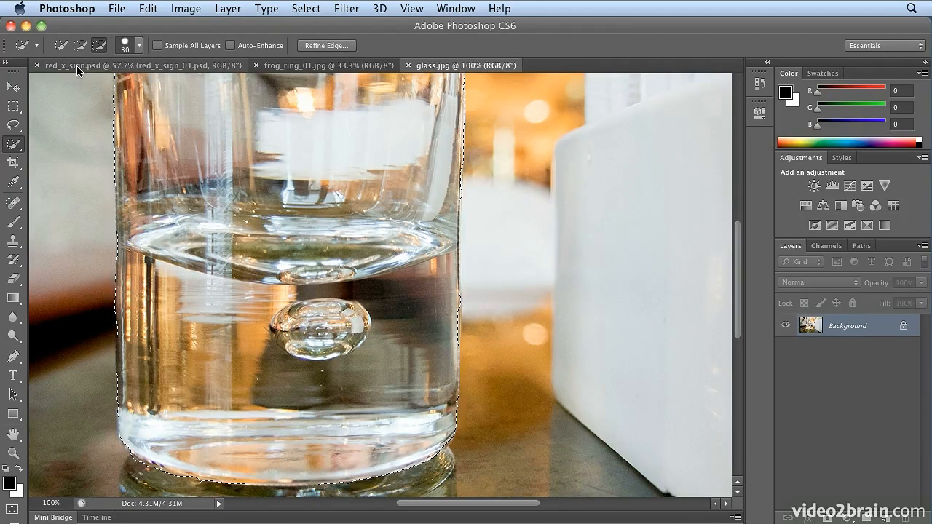
{"action": "key", "text": "alt"}
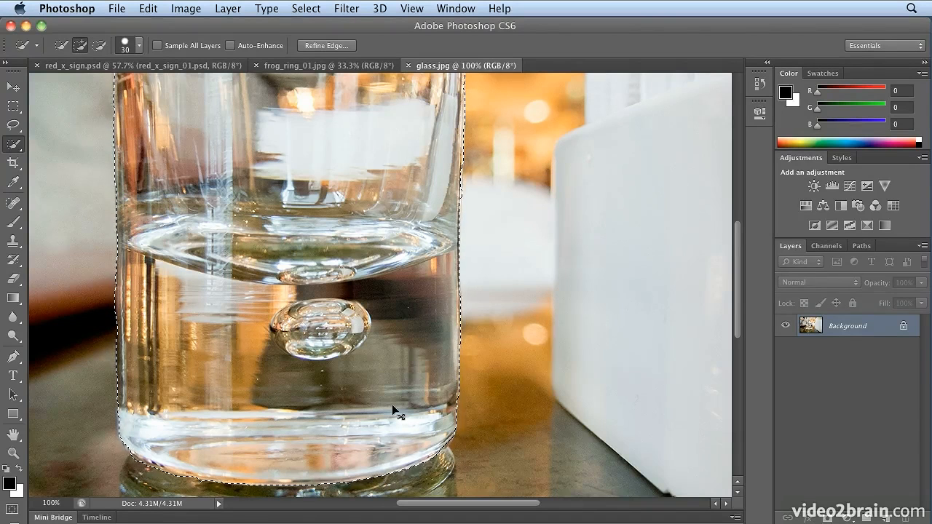
Start Refine Edge on the glass selection and set Smooth to 49.
{"action": "key", "text": "super+minus"}
{"action": "key", "text": "super+minus"}
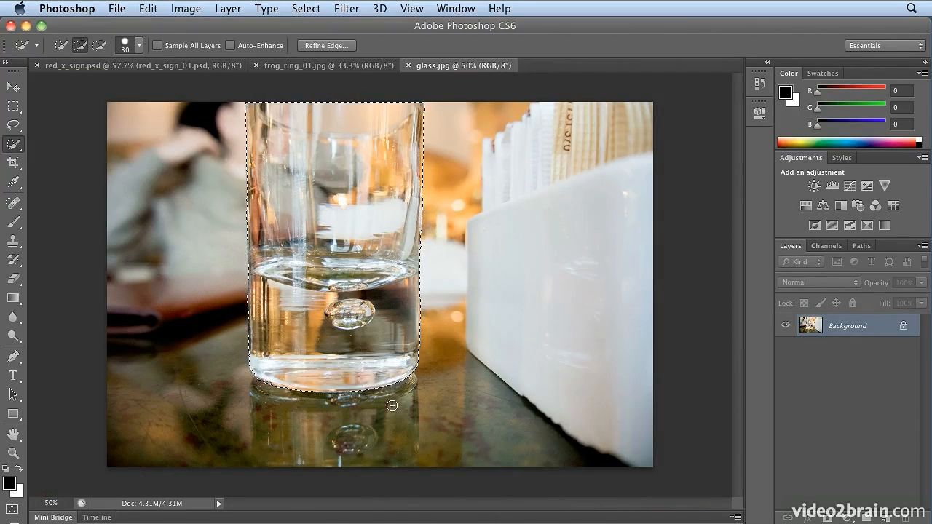
{"action": "left_click", "coordinate": [312, 45]}
{"action": "left_click_drag", "start_coordinate": [405, 63], "coordinate": [565, 63]}
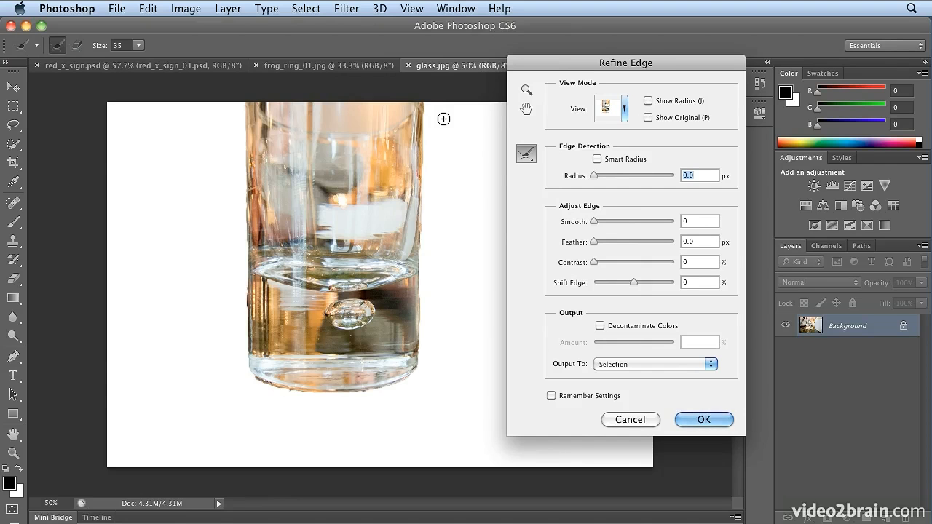
{"action": "key", "text": "super+equal"}
{"action": "key", "text": "super+equal"}
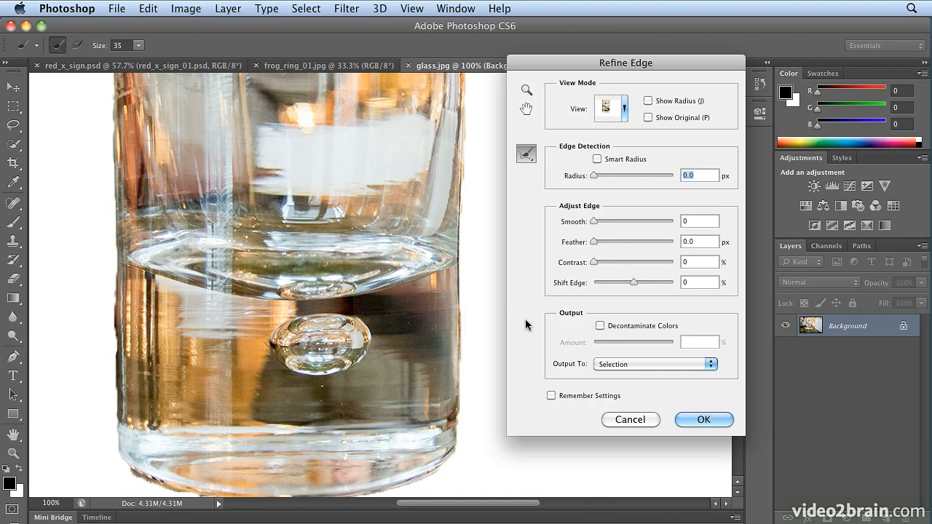
{"action": "left_click_drag", "start_coordinate": [594, 222], "coordinate": [624, 220]}
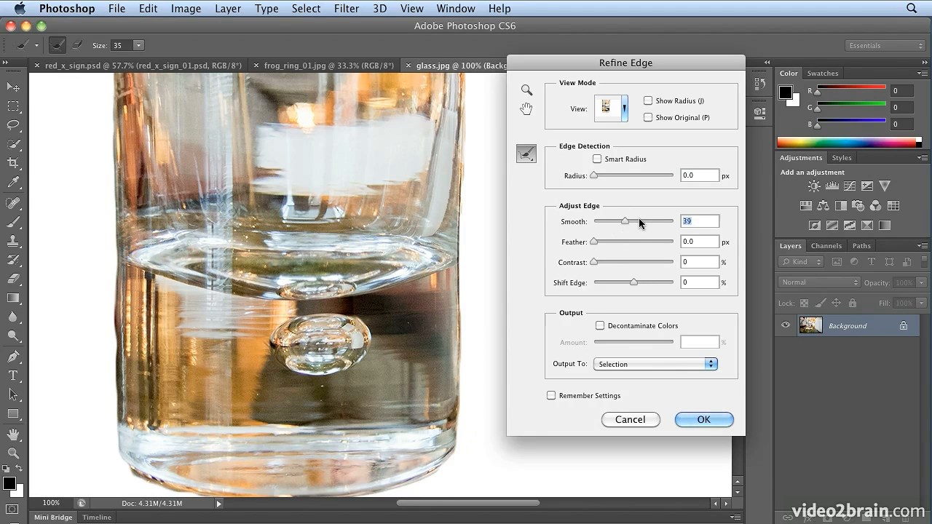
{"action": "left_click_drag", "start_coordinate": [627, 218], "coordinate": [658, 221]}
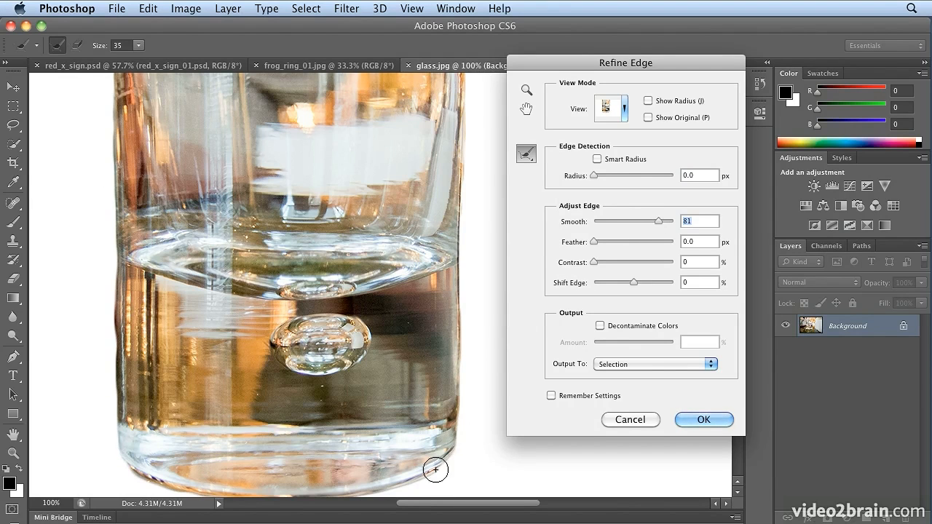
{"action": "left_click_drag", "start_coordinate": [661, 221], "coordinate": [562, 226]}
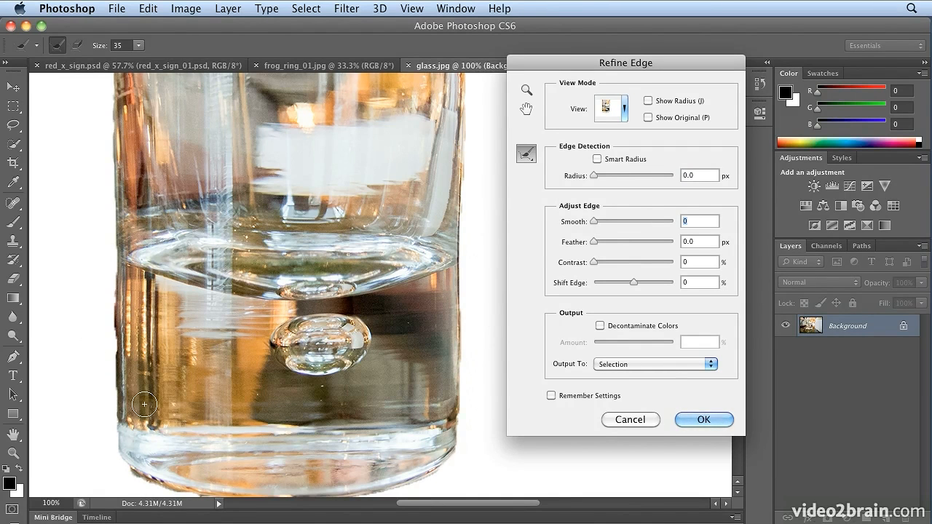
{"action": "left_click", "coordinate": [619, 220]}
{"action": "left_click_drag", "start_coordinate": [620, 221], "coordinate": [631, 219]}
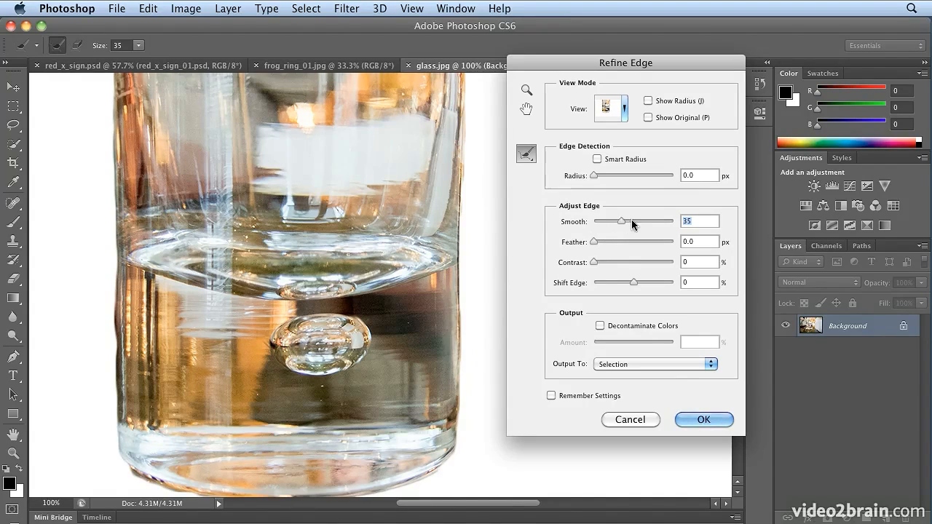
Set the selection edge's Contrast to 50% and Shift Edge to -80%.
{"action": "left_click", "coordinate": [619, 262]}
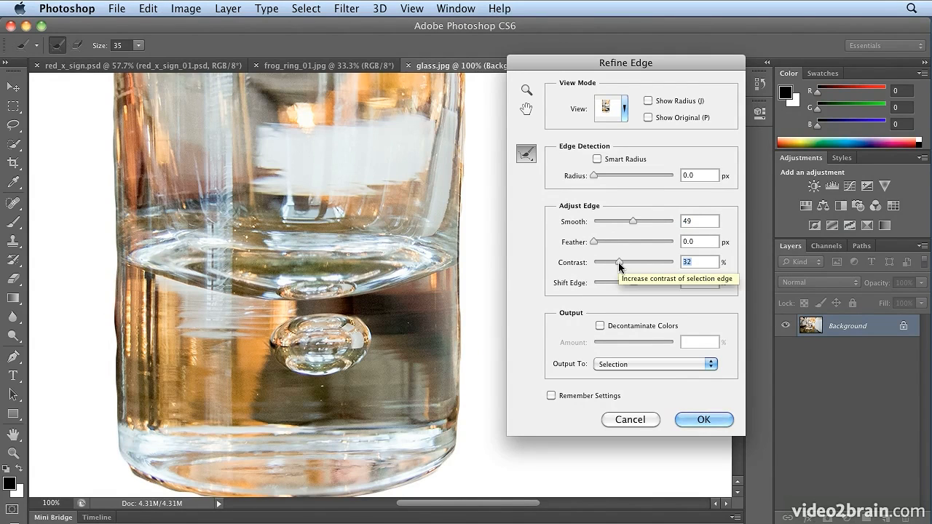
{"action": "left_click", "coordinate": [633, 262]}
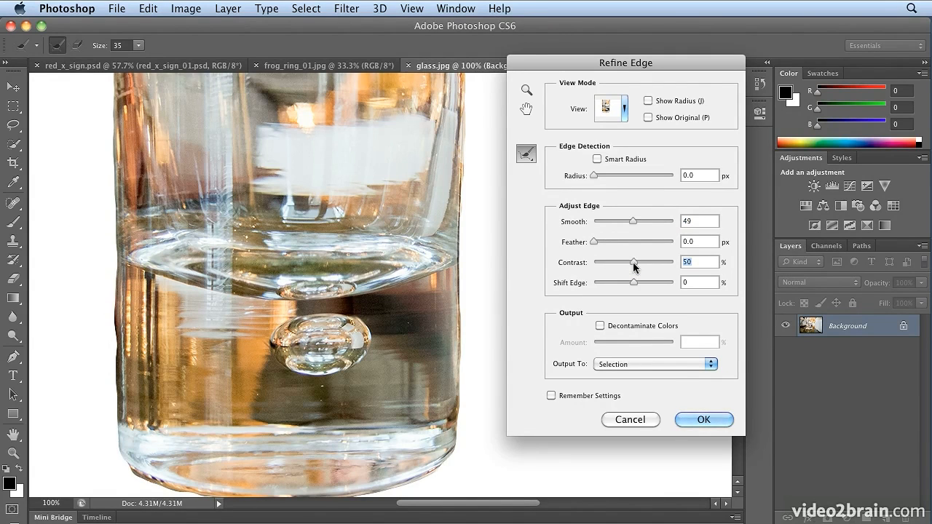
{"action": "scroll", "coordinate": [532, 268], "scroll_direction": "up", "scroll_amount": 8}
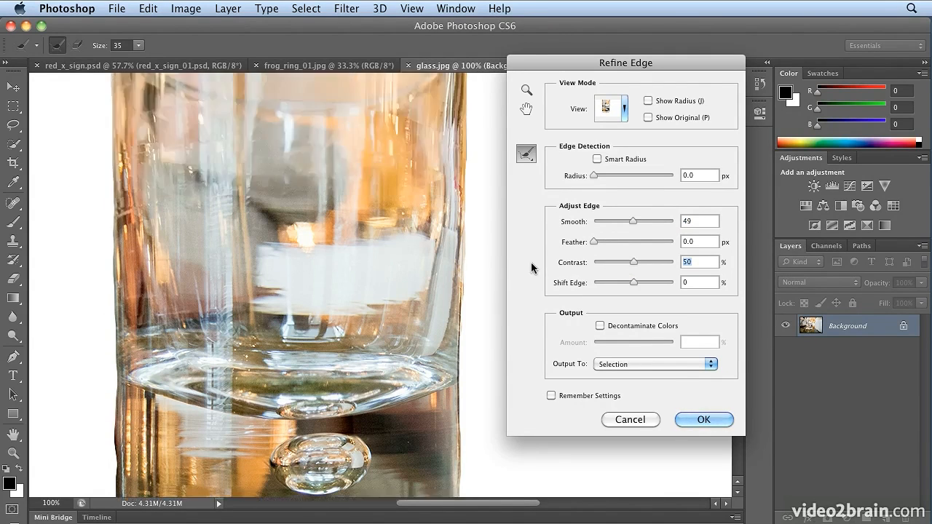
{"action": "scroll", "coordinate": [533, 268], "scroll_direction": "down", "scroll_amount": 10}
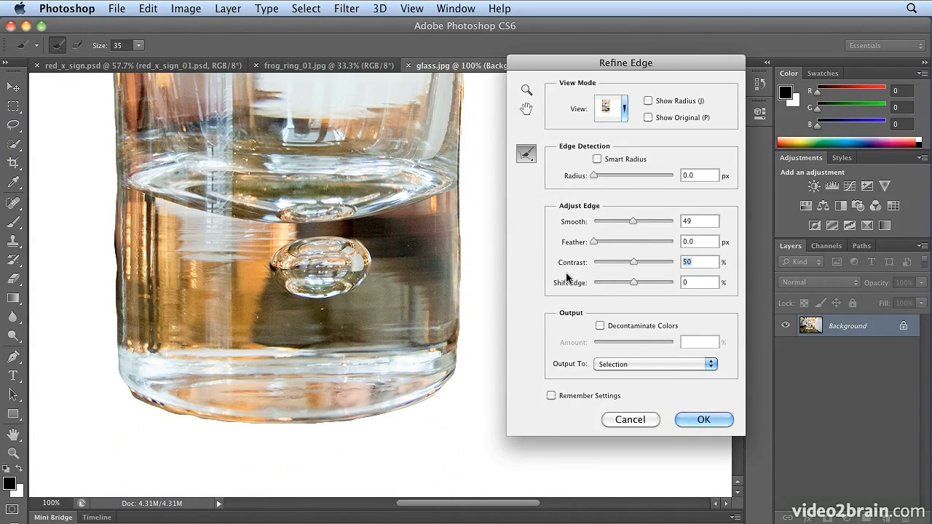
{"action": "left_click_drag", "start_coordinate": [634, 283], "coordinate": [604, 283]}
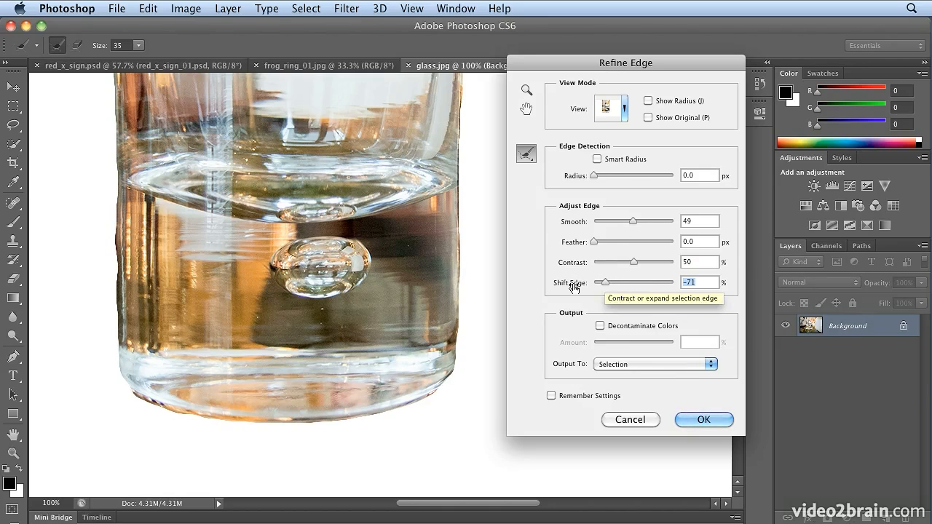
{"action": "left_click_drag", "start_coordinate": [616, 284], "coordinate": [589, 287]}
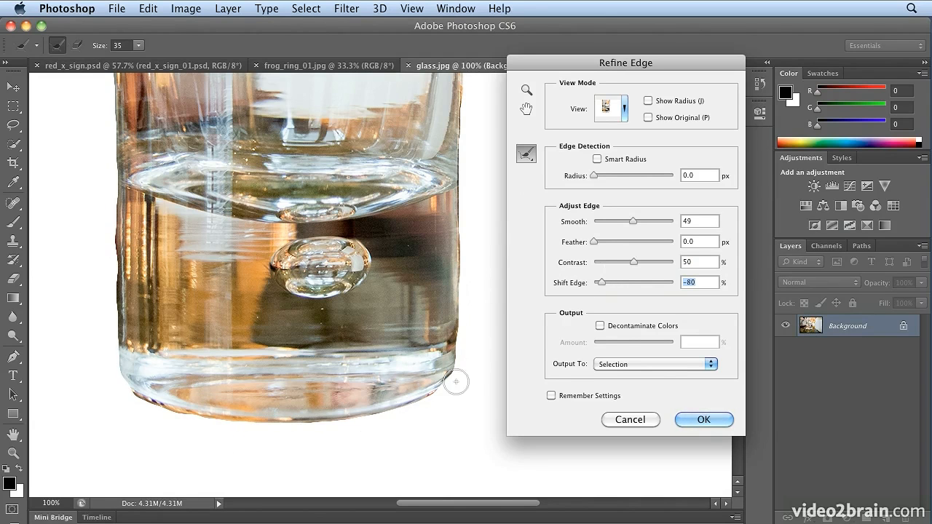
{"action": "scroll", "coordinate": [455, 381], "scroll_direction": "up", "scroll_amount": 10}
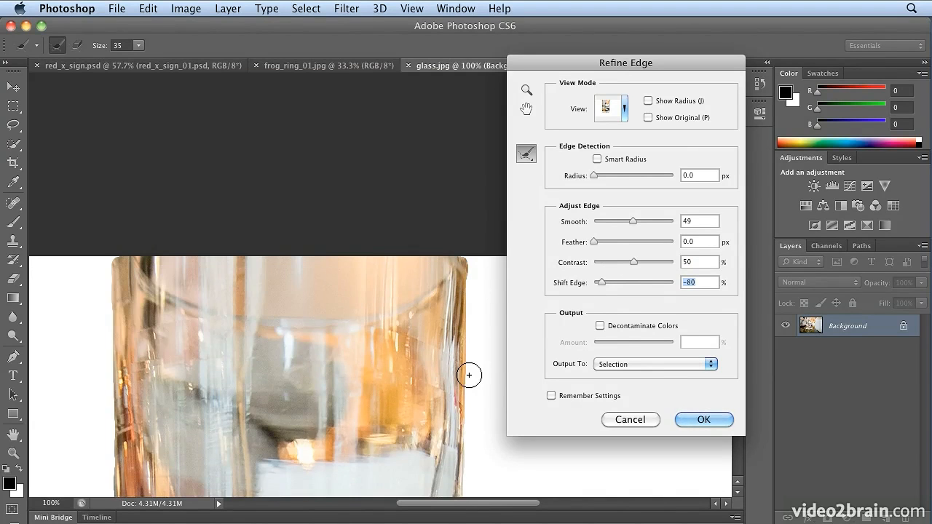
{"action": "scroll", "coordinate": [469, 375], "scroll_direction": "down", "scroll_amount": 10}
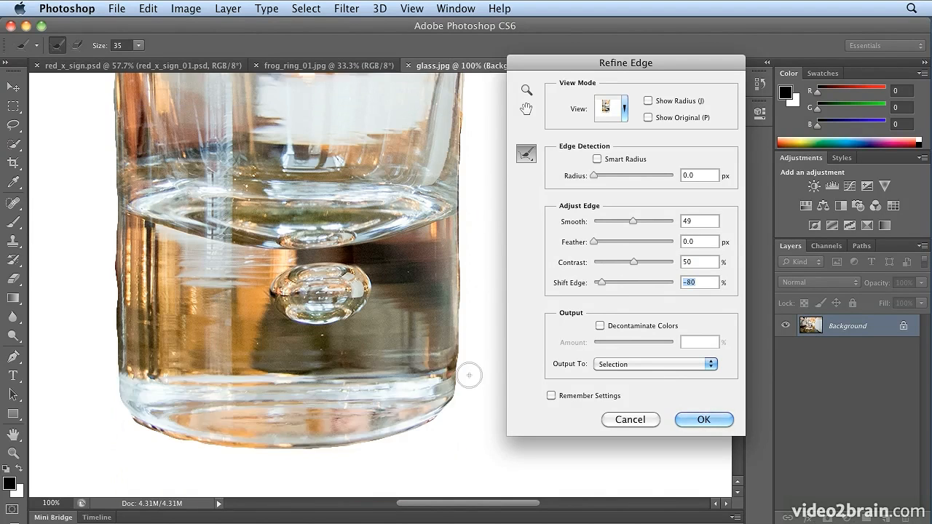
Set the edge detection Radius to 2.2 px.
{"action": "scroll", "coordinate": [469, 375], "scroll_direction": "up", "scroll_amount": 2}
{"action": "left_click", "coordinate": [595, 177]}
{"action": "left_click_drag", "start_coordinate": [594, 177], "coordinate": [636, 177]}
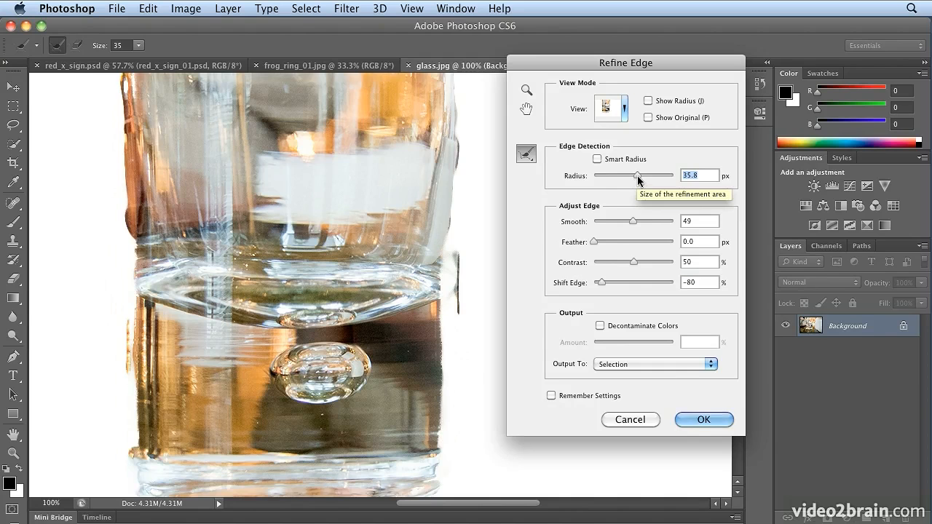
{"action": "left_click_drag", "start_coordinate": [638, 177], "coordinate": [603, 177]}
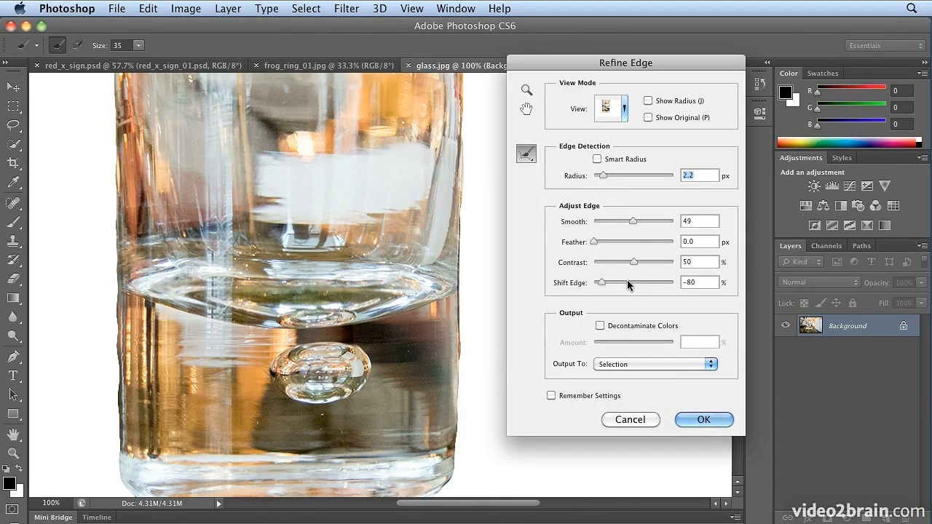
Set the edge Contrast to 24% and choose New Layer with Layer Mask as the output.
{"action": "left_click_drag", "start_coordinate": [633, 263], "coordinate": [612, 268]}
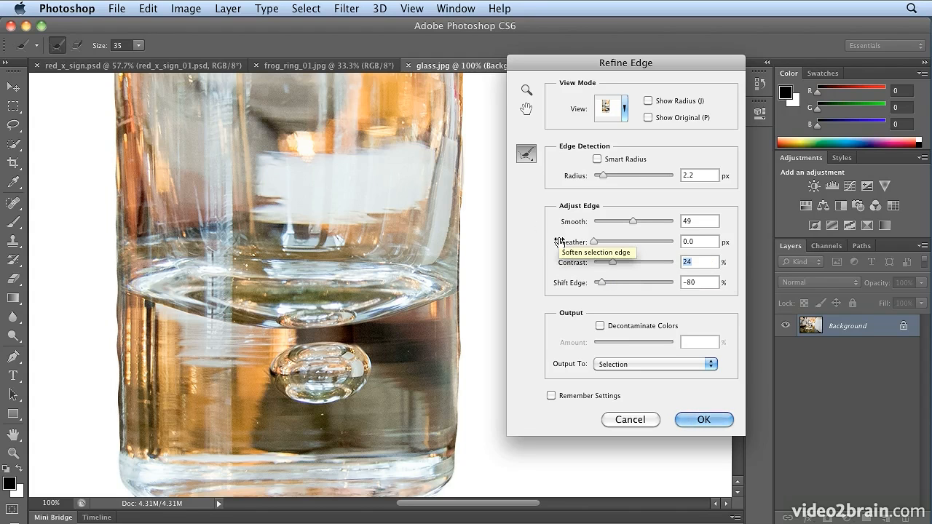
{"action": "left_click", "coordinate": [634, 365]}
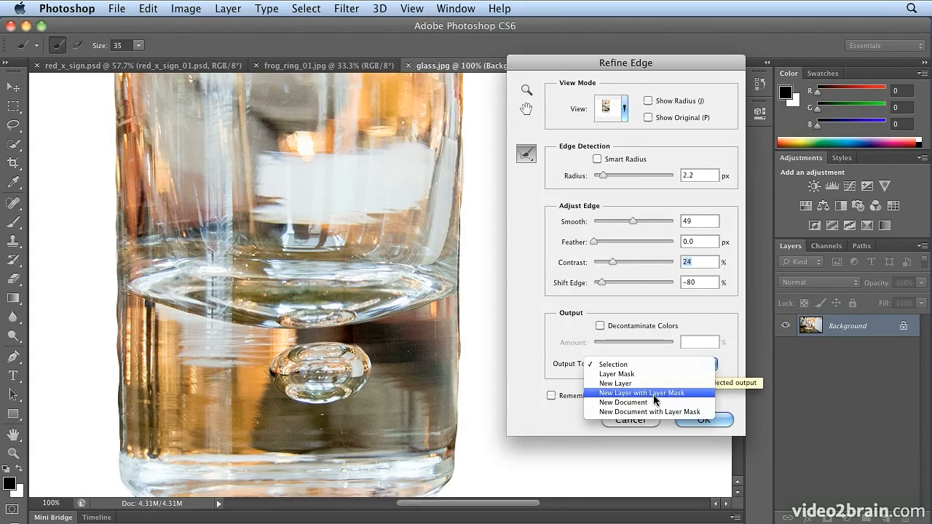
{"action": "left_click", "coordinate": [654, 394]}
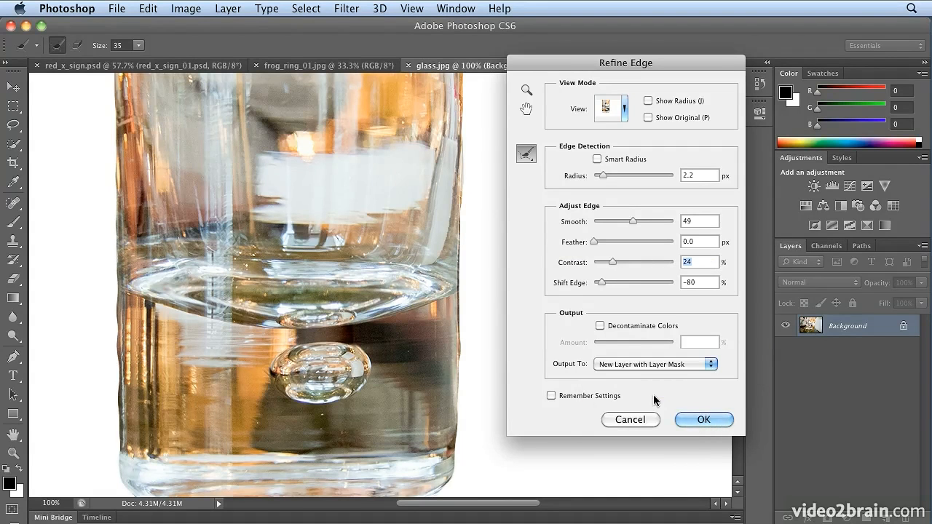
Apply the edge refinement to output the glass cutout as a new layer with a layer mask.
{"action": "left_click", "coordinate": [692, 418]}
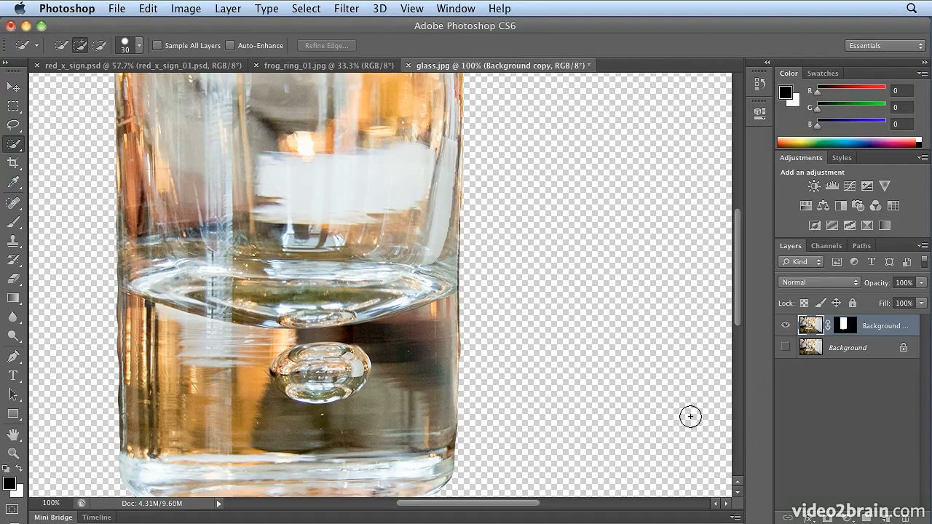
{"action": "key", "text": "super+0"}
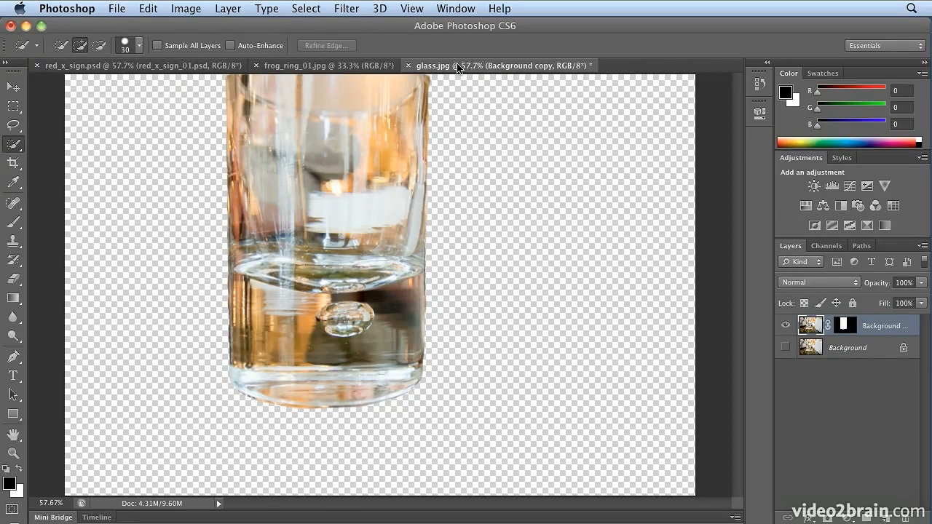
In frog_ring_01.jpg, crop the image to a rectangular marquee around the frog, removing most of the empty background beside it.
{"action": "left_click", "coordinate": [331, 67]}
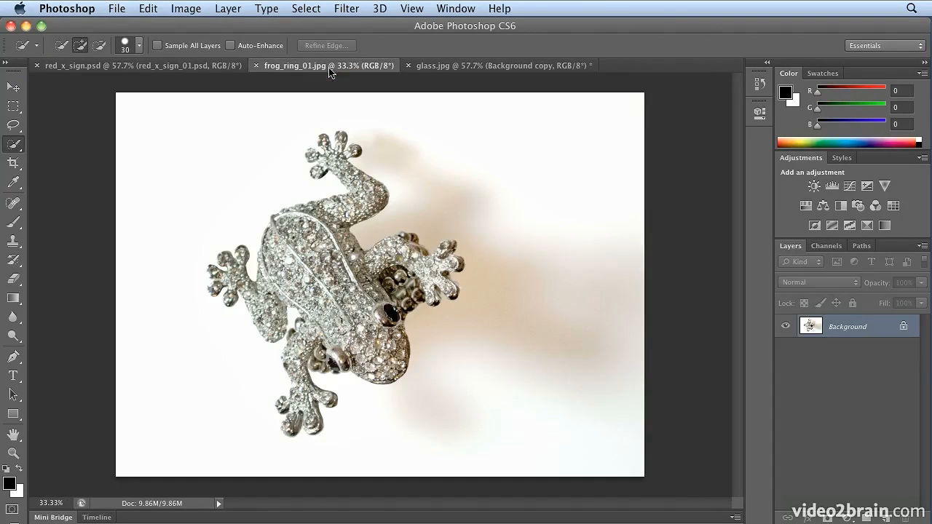
{"action": "left_click", "coordinate": [14, 107]}
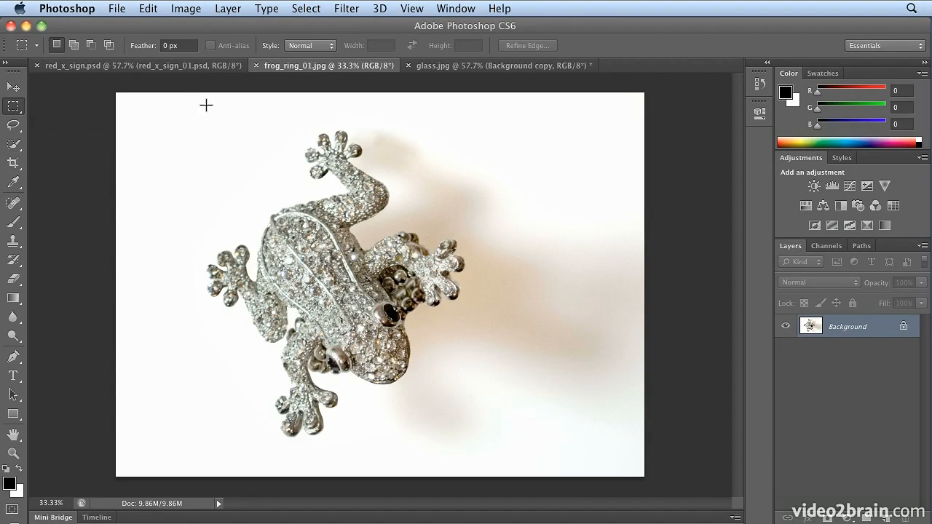
{"action": "left_click_drag", "start_coordinate": [155, 113], "coordinate": [491, 463]}
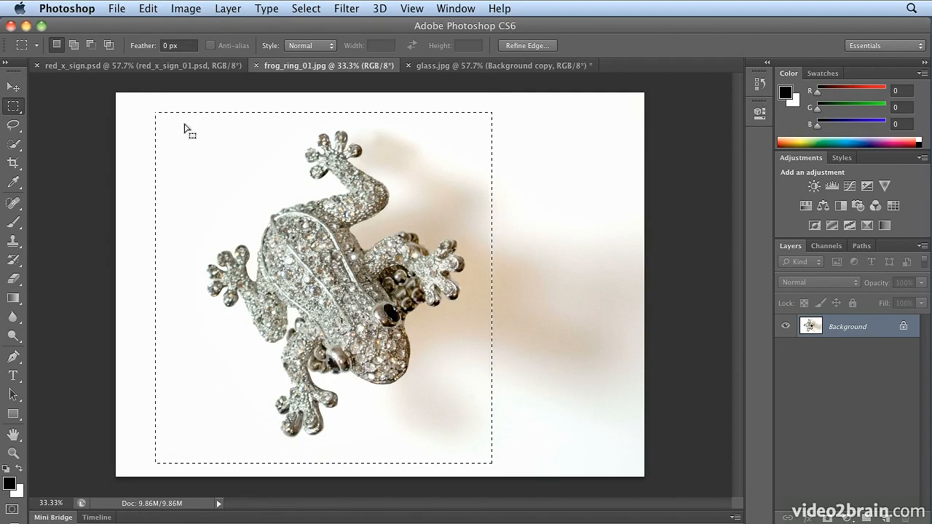
{"action": "left_click", "coordinate": [186, 8]}
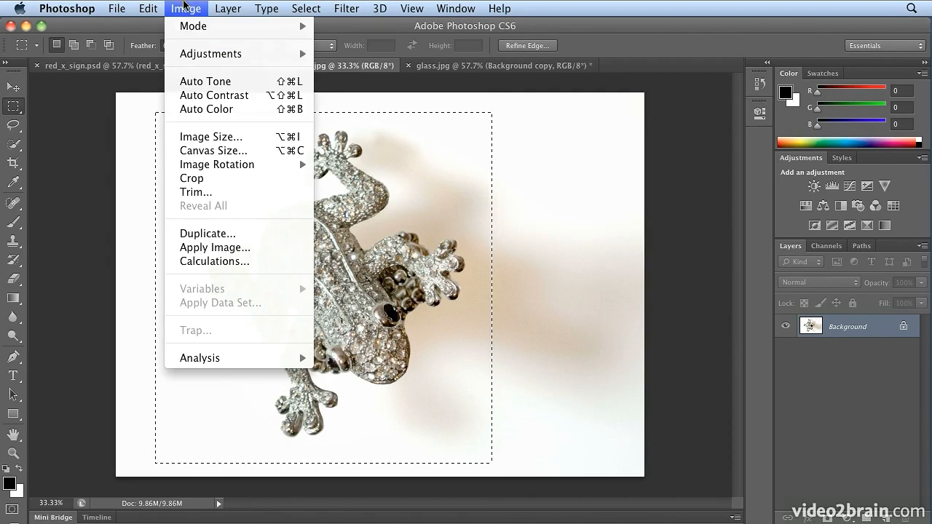
{"action": "left_click", "coordinate": [191, 177]}
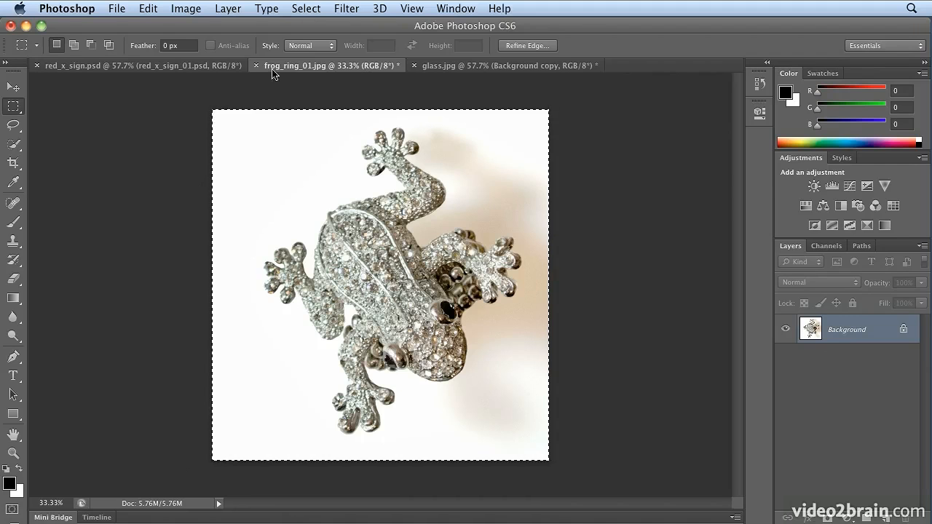
Crop the frog image tighter with a second rectangular marquee, nudging it slightly down and right to centre it around the frog.
{"action": "left_click_drag", "start_coordinate": [242, 91], "coordinate": [535, 449]}
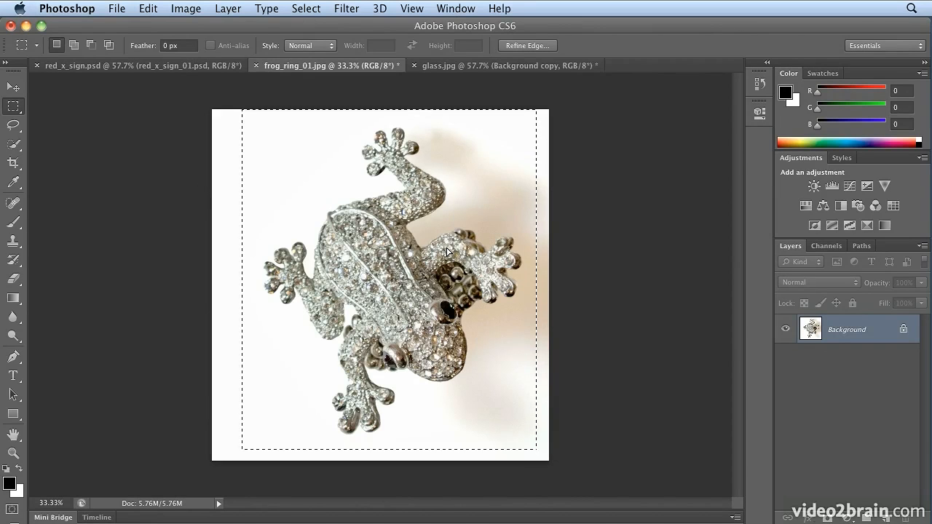
{"action": "key", "text": "shift+Down"}
{"action": "key", "text": "shift+Down"}
{"action": "key", "text": "shift+Right"}
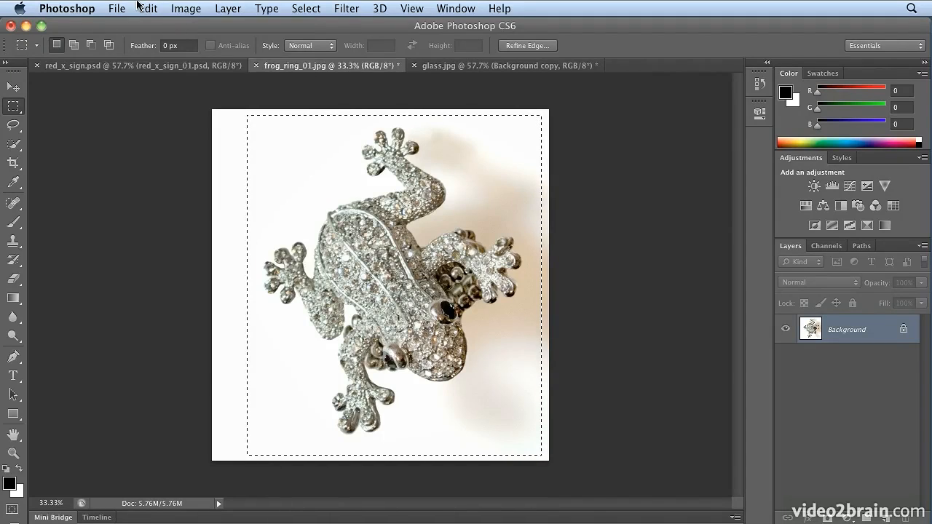
{"action": "left_click", "coordinate": [173, 7]}
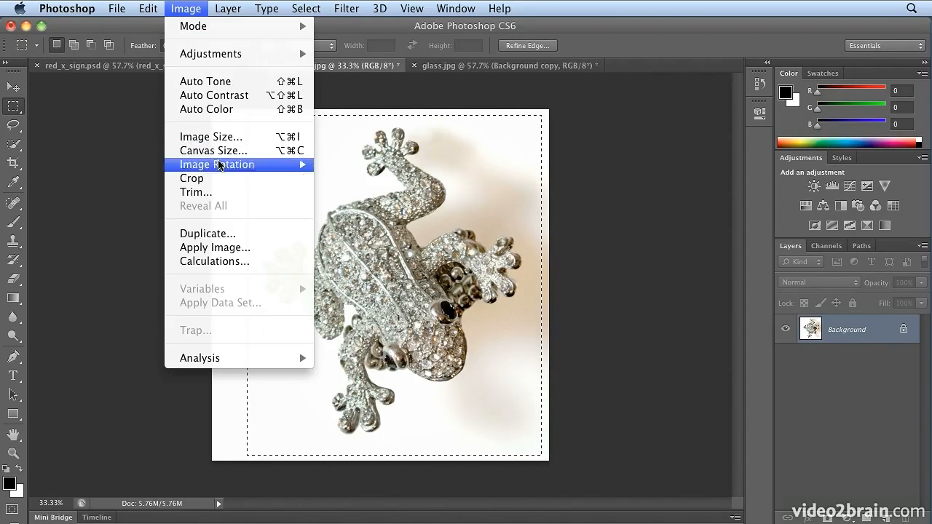
{"action": "left_click", "coordinate": [218, 177]}
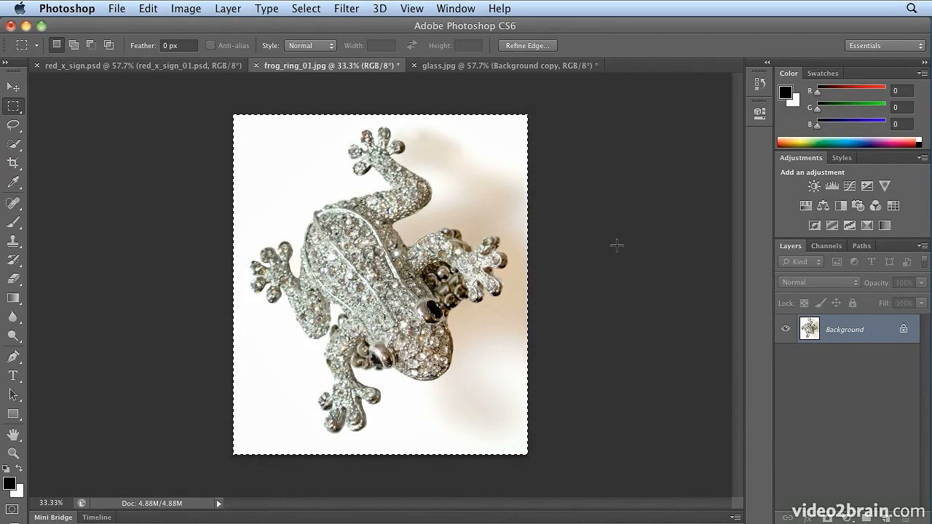
In red_x_sign.psd, toggle the visibility of the red_x_sign_01.psd layer to compare the bright and dark exposures.
{"action": "left_click", "coordinate": [128, 66]}
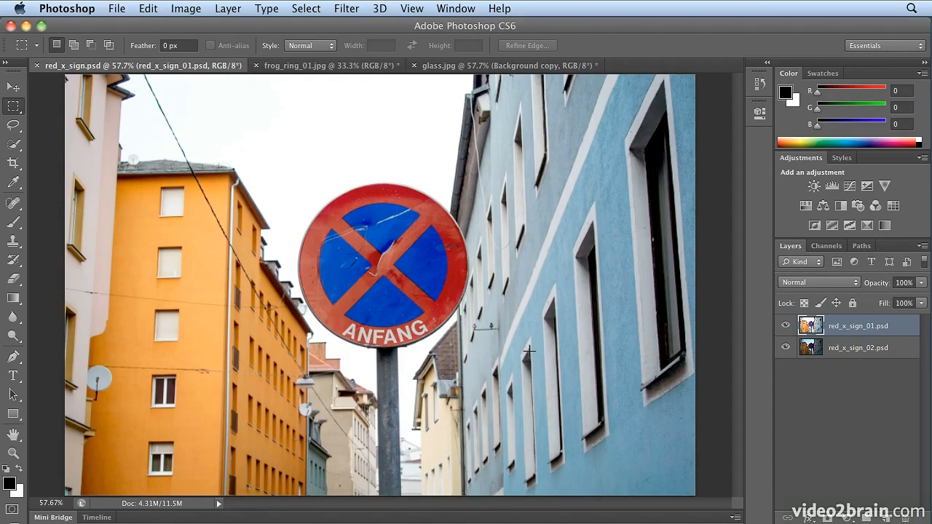
{"action": "left_click", "coordinate": [786, 326]}
{"action": "left_click", "coordinate": [787, 327]}
{"action": "left_click", "coordinate": [786, 326]}
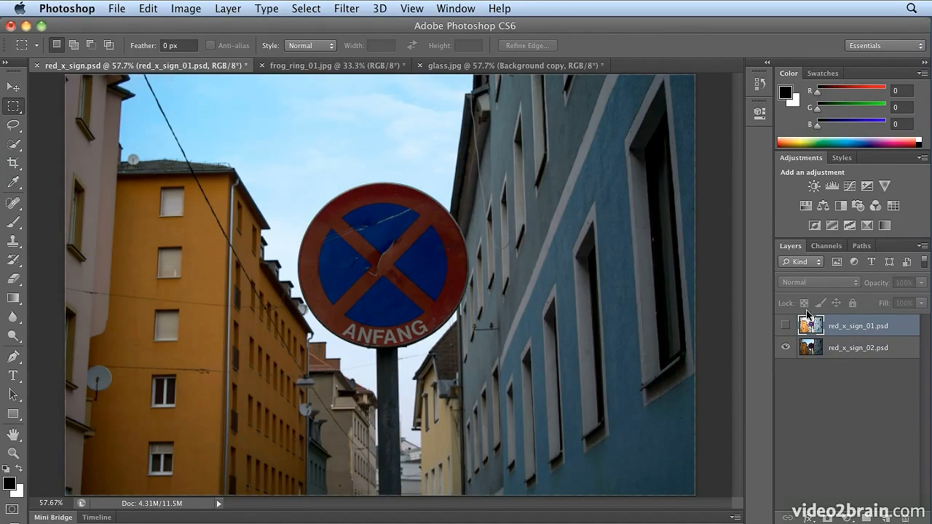
{"action": "left_click", "coordinate": [786, 326]}
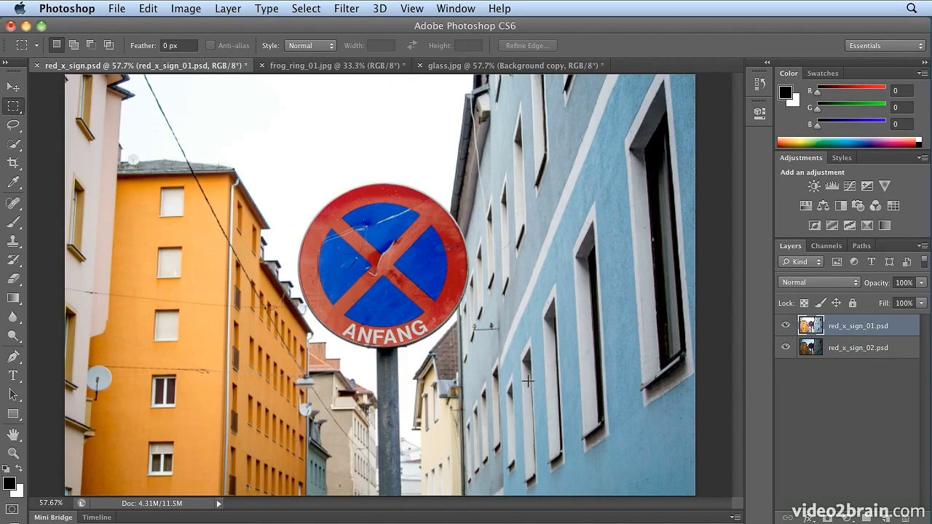
Select the white sky on the red_x_sign_01.psd layer with Quick Selection, including the gaps beside the pole, and trim the excess.
{"action": "left_click", "coordinate": [15, 150]}
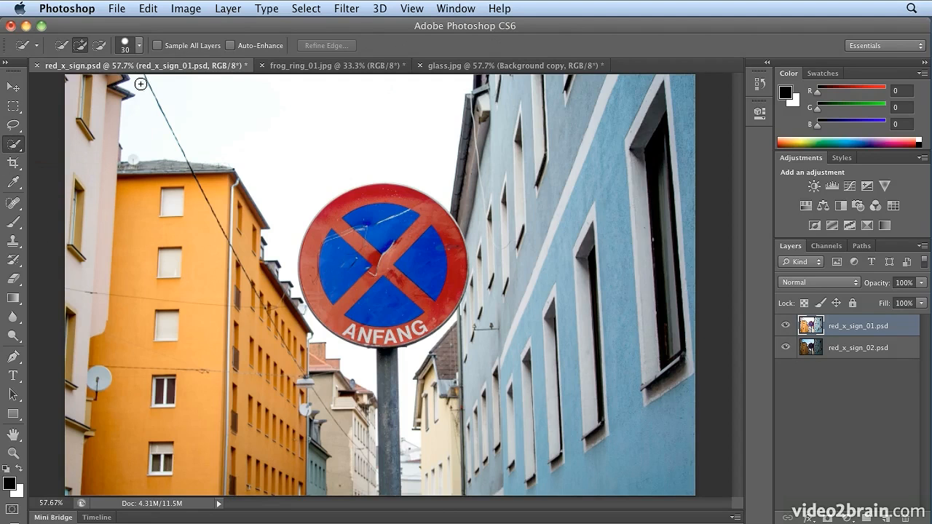
{"action": "mouse_move", "coordinate": [141, 111]}
{"action": "left_mouse_down"}
{"action": "mouse_move", "coordinate": [180, 106]}
{"action": "mouse_move", "coordinate": [182, 91]}
{"action": "mouse_move", "coordinate": [256, 124]}
{"action": "left_mouse_up"}
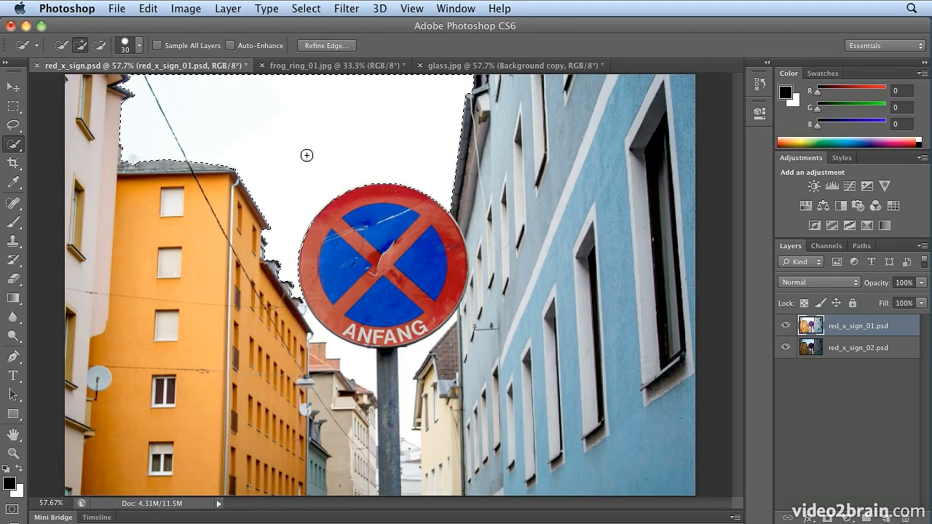
{"action": "left_click", "coordinate": [322, 335]}
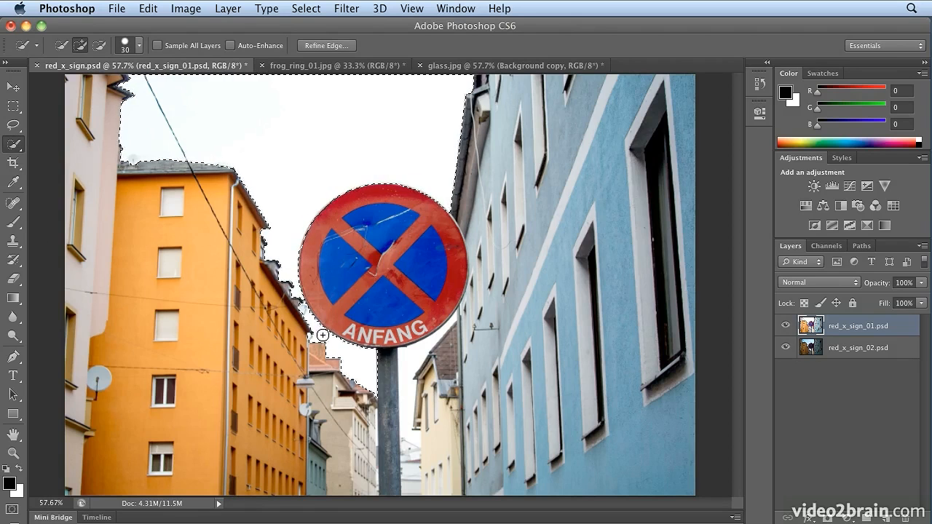
{"action": "left_click", "coordinate": [430, 345]}
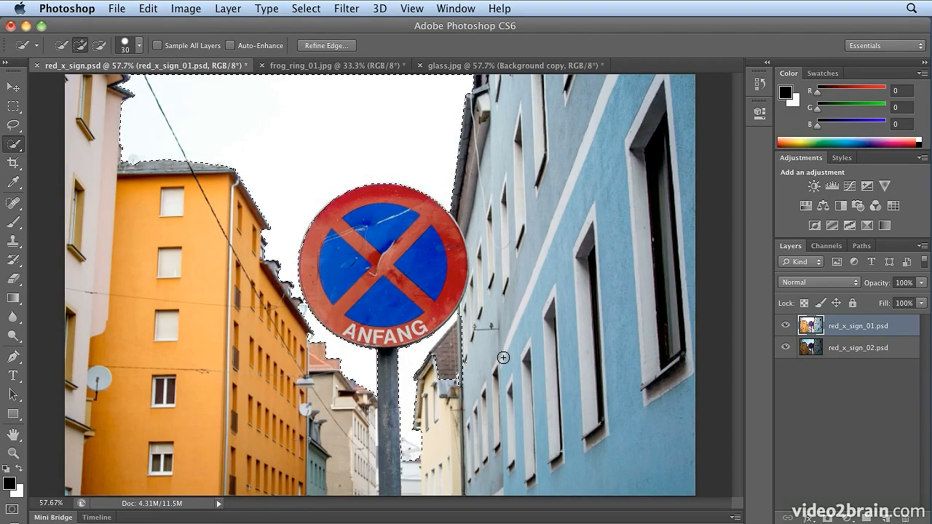
{"action": "left_click", "coordinate": [99, 45]}
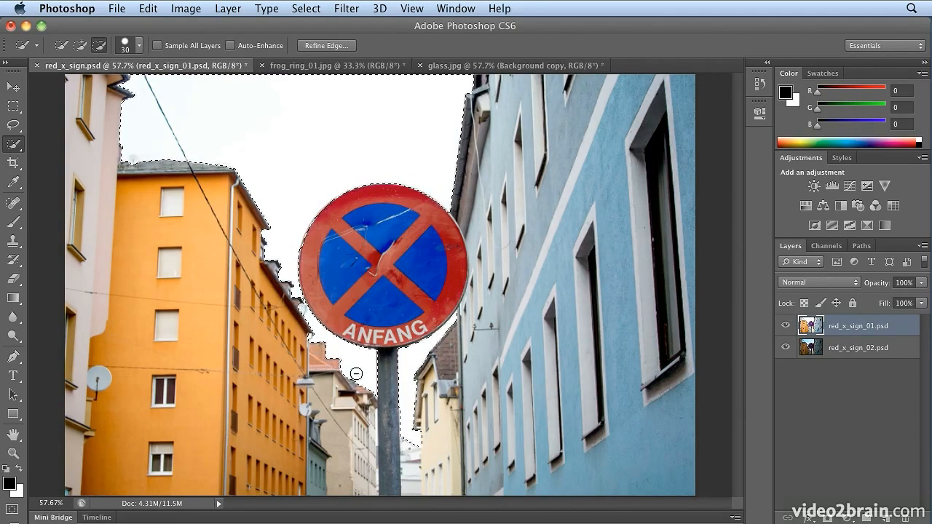
Invert the sky selection and add it as a layer mask to the red_x_sign_01.psd layer.
{"action": "left_click", "coordinate": [306, 8]}
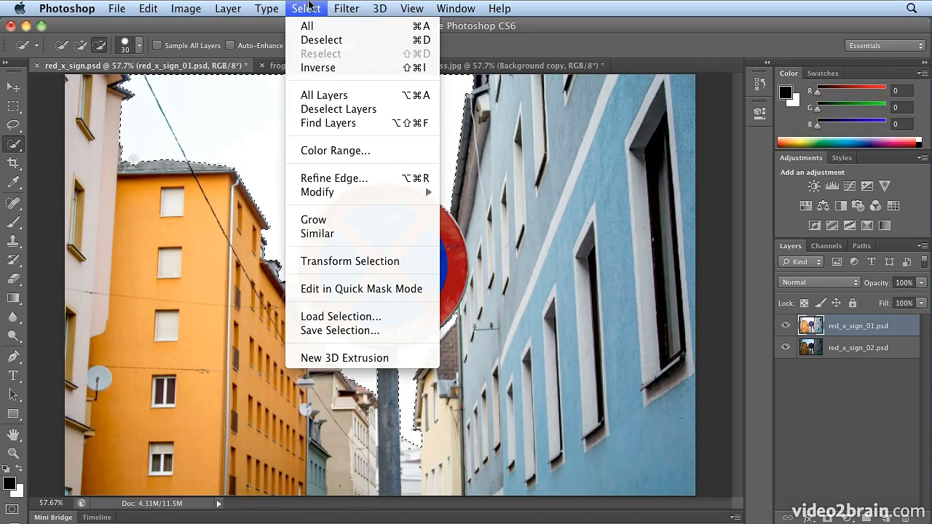
{"action": "left_click", "coordinate": [318, 67]}
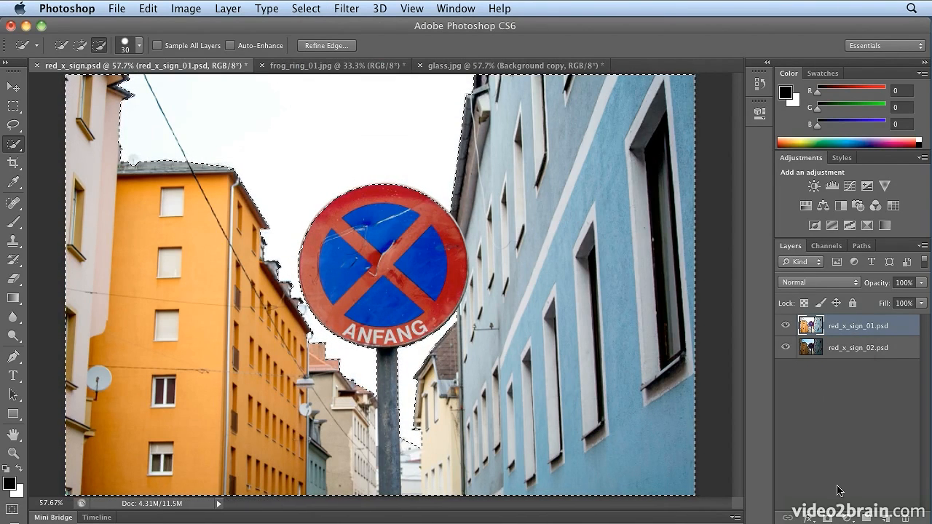
{"action": "left_click", "coordinate": [829, 519]}
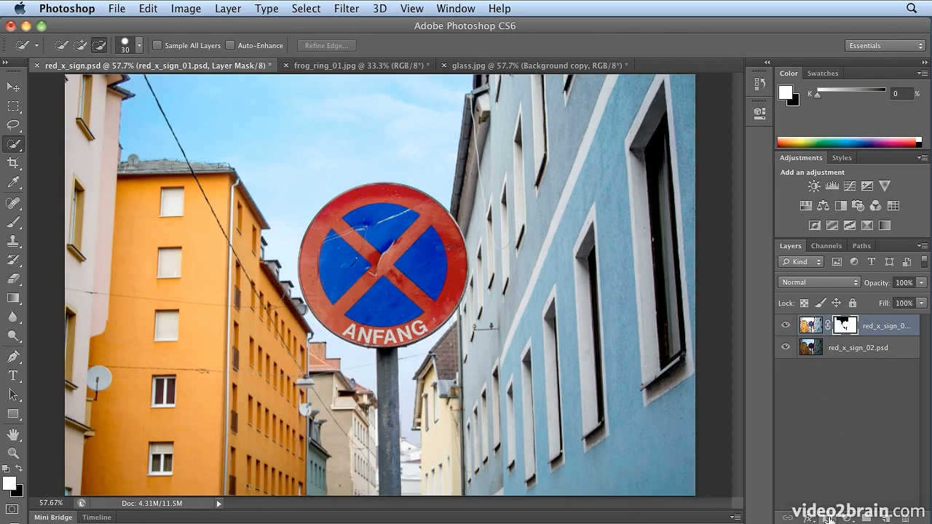